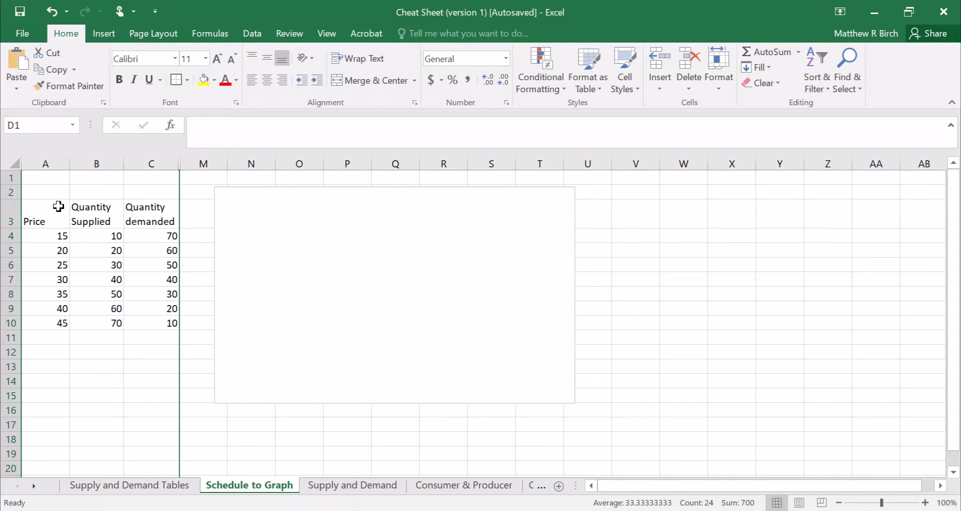
- Undo the hiding to restore columns D–L and the chart, then select the price-30 equilibrium row
left_click_drag(58, 206, 138, 323)
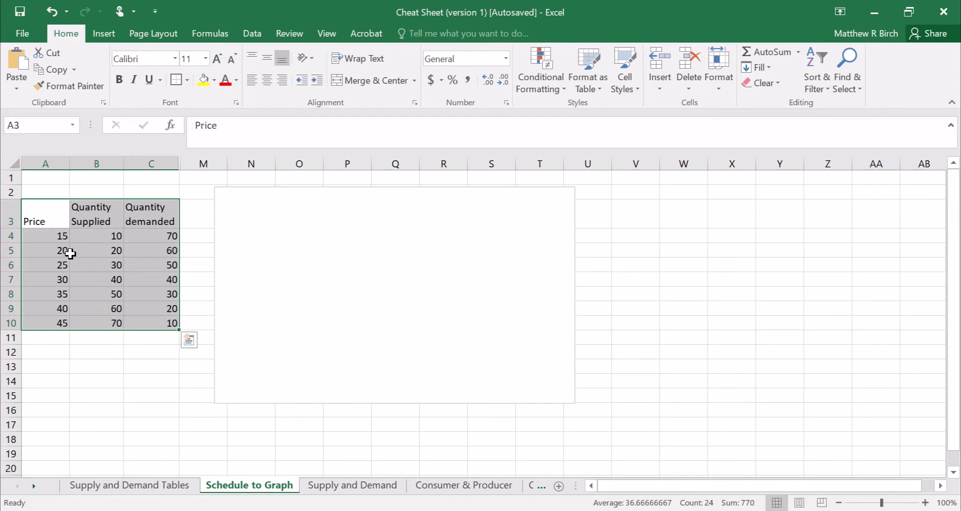
key("ctrl+z")
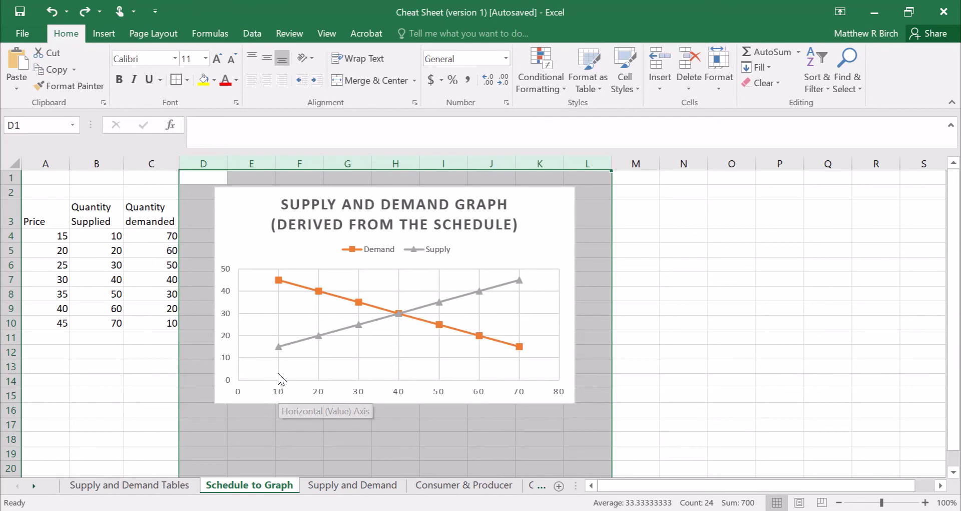
mouse_move(278, 349)
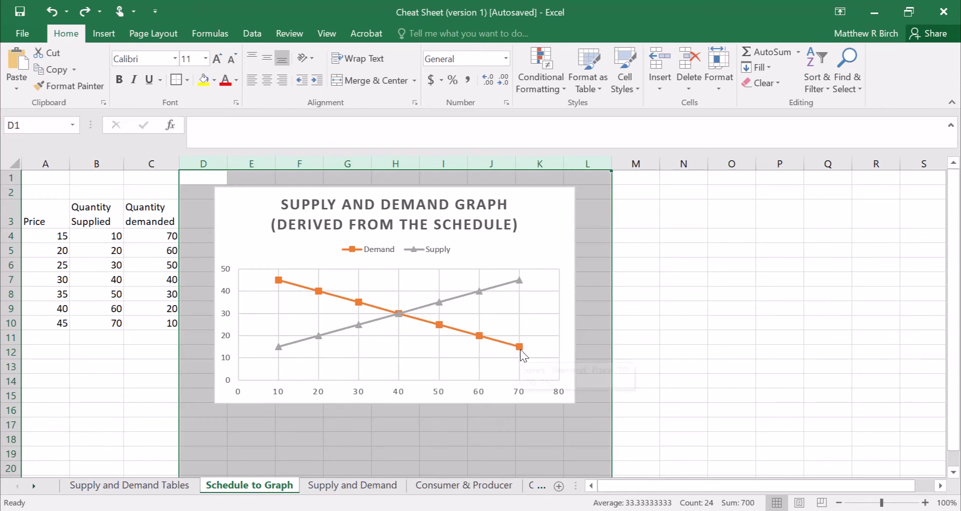
mouse_move(521, 349)
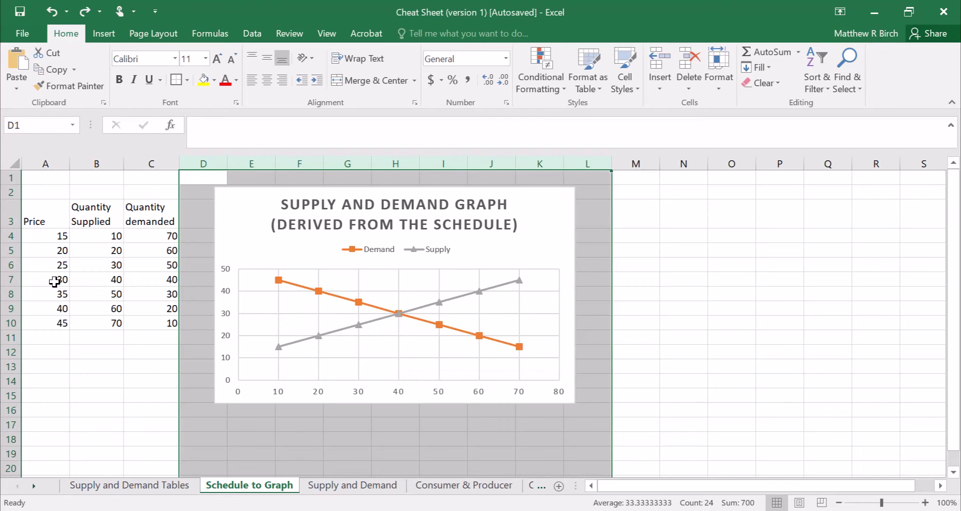
left_click_drag(58, 282, 144, 280)
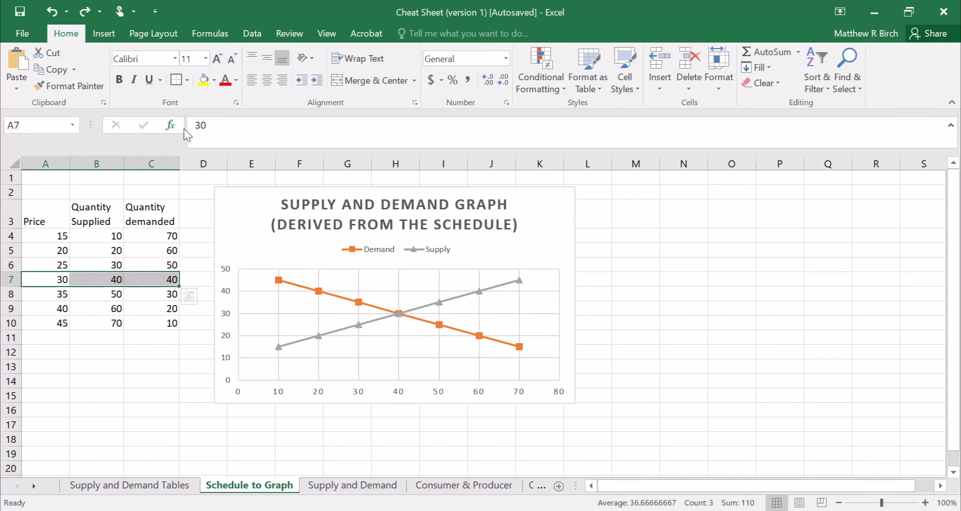
left_click(102, 275)
- Fill the equilibrium quantities 40 and 40 yellow, then go to the Supply and Demand Tables sheet
left_click_drag(102, 276, 151, 279)
left_click(203, 82)
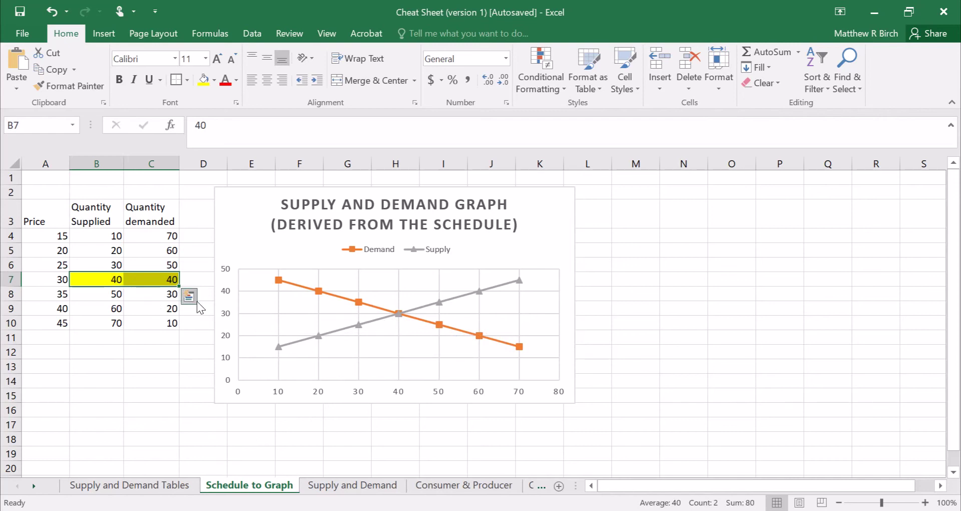
left_click(152, 486)
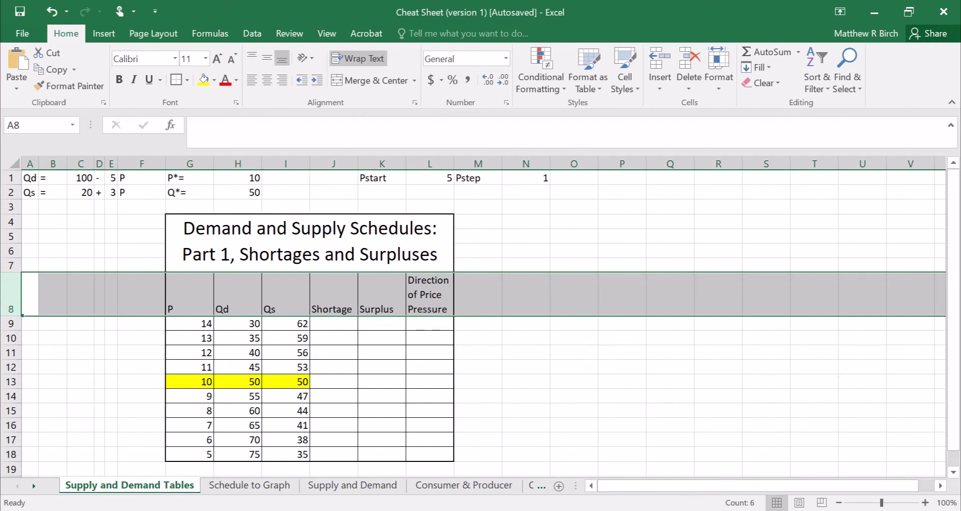
- Enter the price-5 Shortage formula as quantity demanded minus quantity supplied
left_click(566, 356)
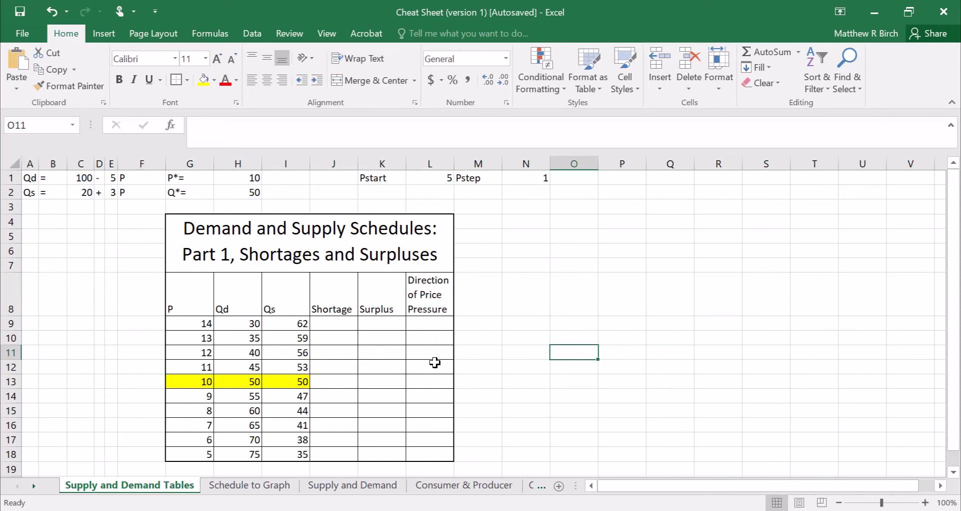
key("ctrl+z")
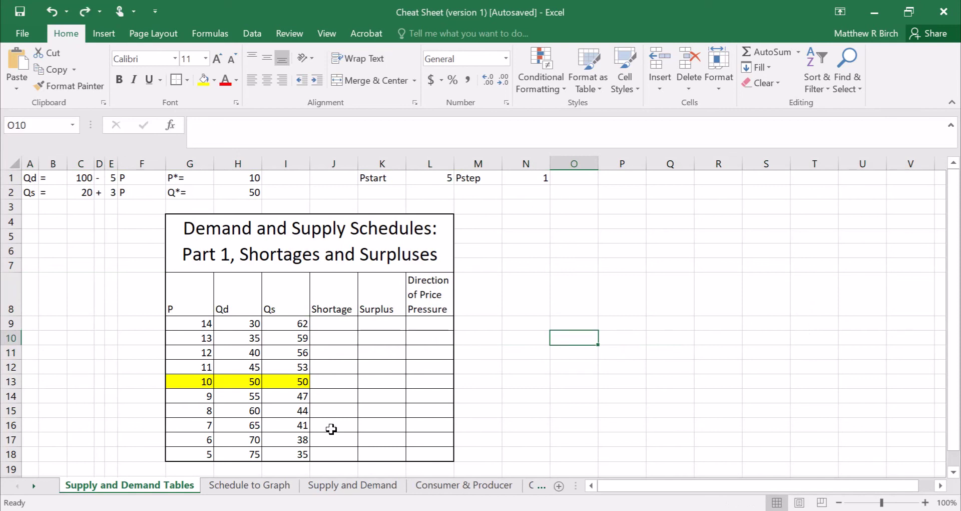
left_click(331, 457)
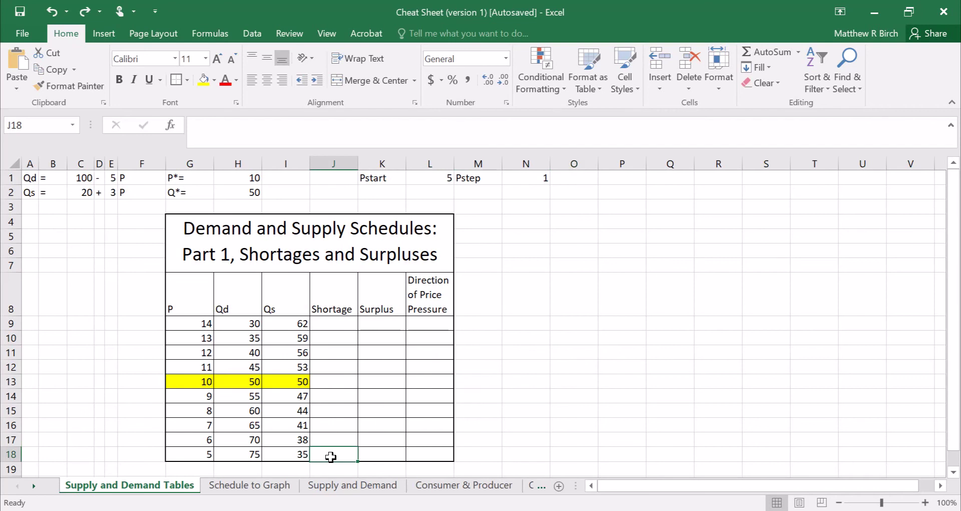
type("=")
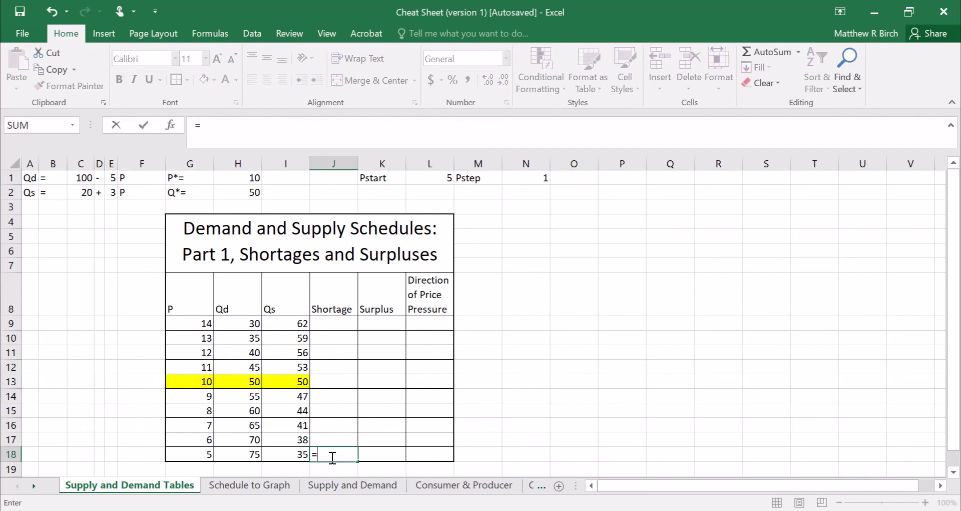
left_click(240, 455)
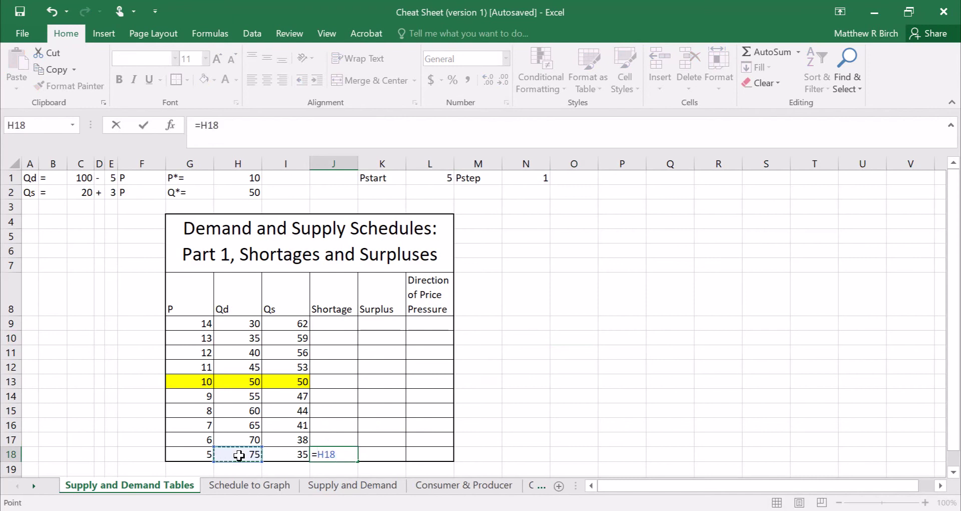
type("-")
left_click(282, 457)
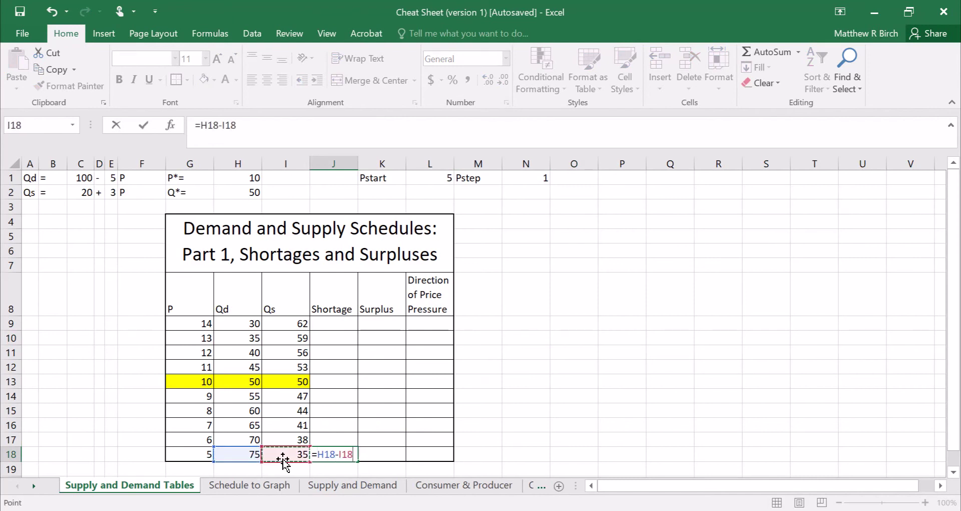
key("Return")
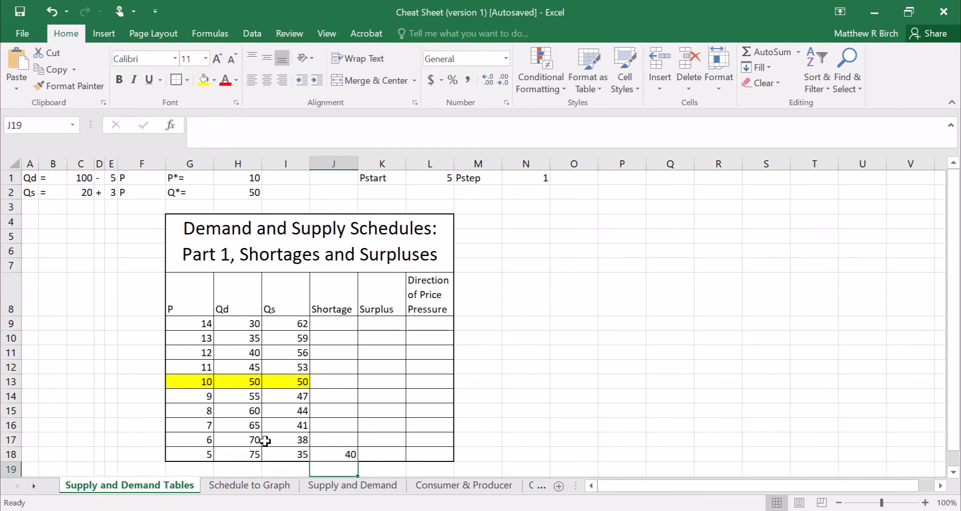
- Copy the Shortage formula up to the equilibrium row J13, giving 0, 8, 16, 24, 32, 40
left_click(338, 454)
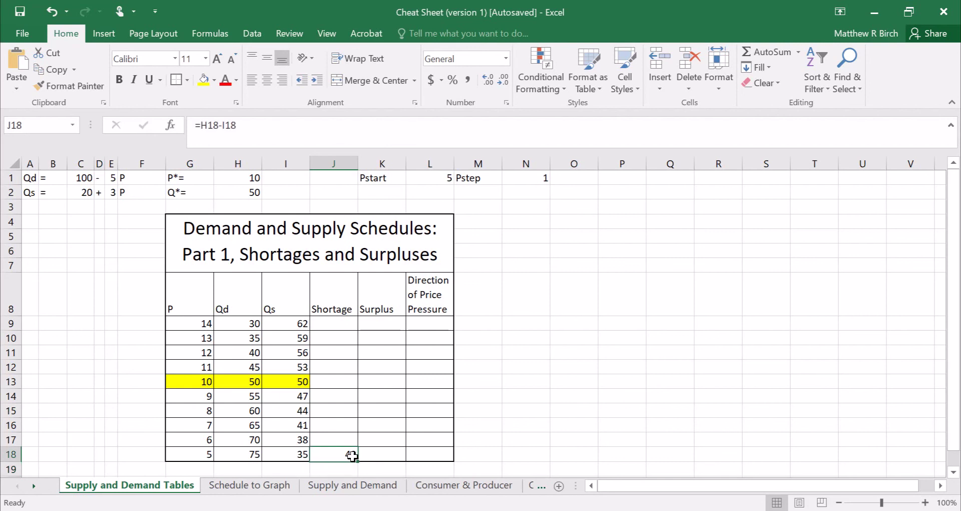
left_click_drag(358, 460, 357, 434)
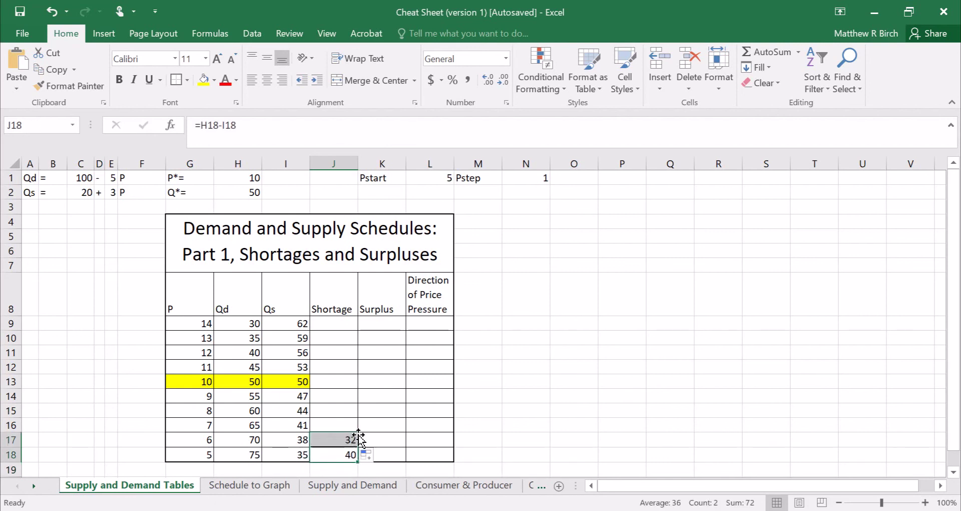
left_click(339, 445)
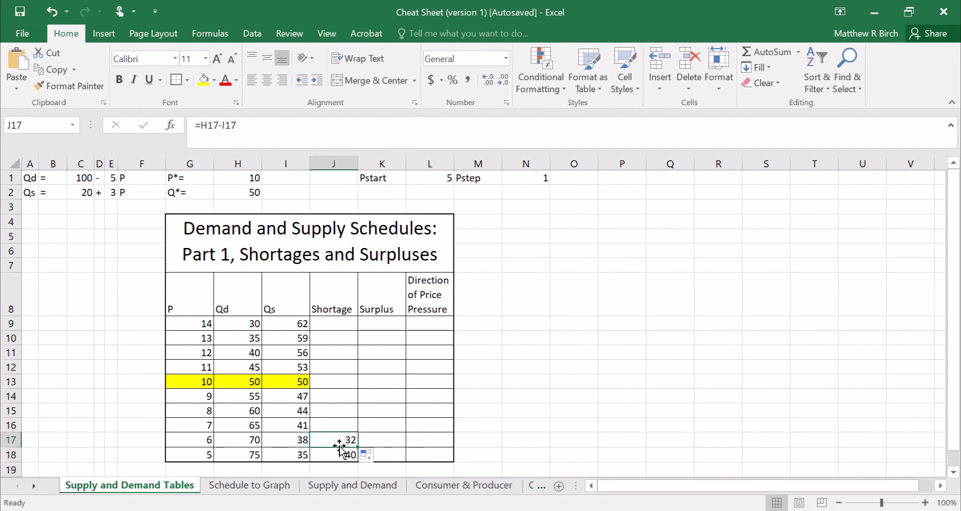
left_click_drag(357, 446, 353, 380)
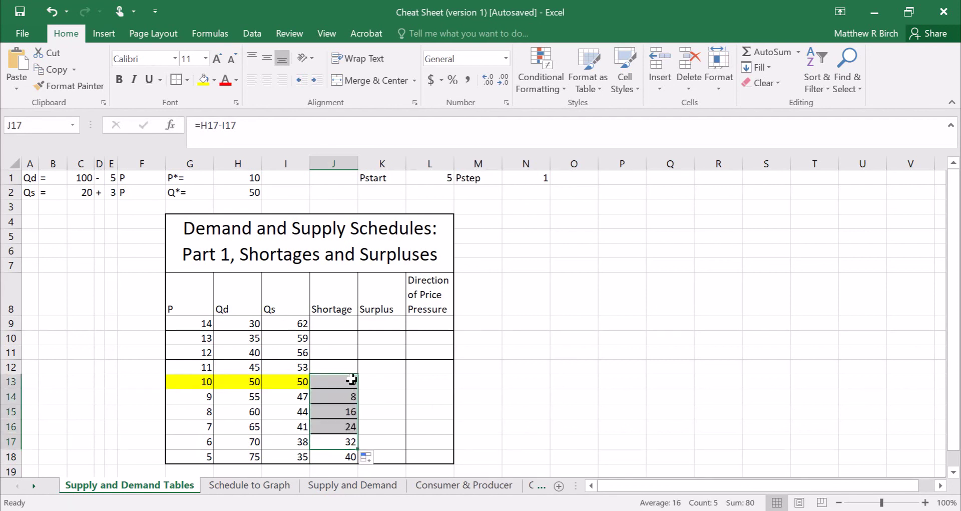
left_click(509, 409)
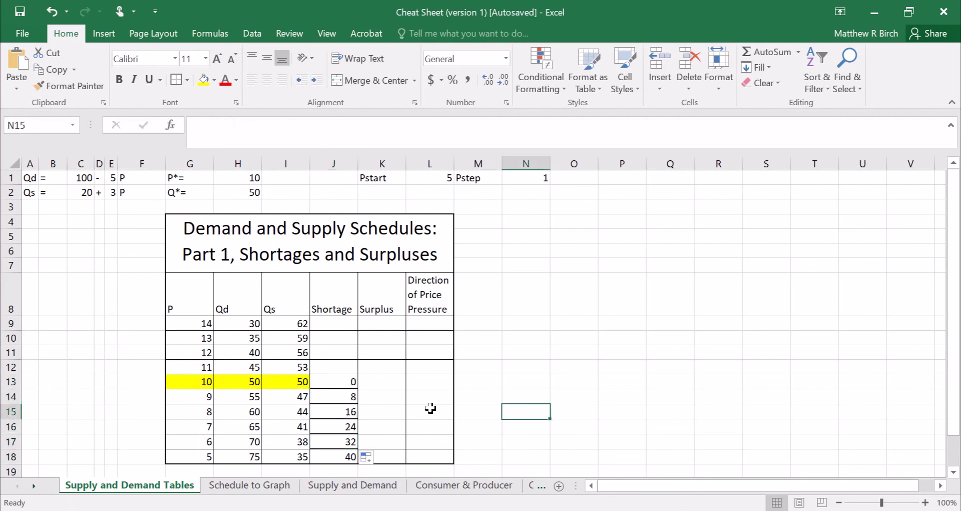
left_click(326, 380)
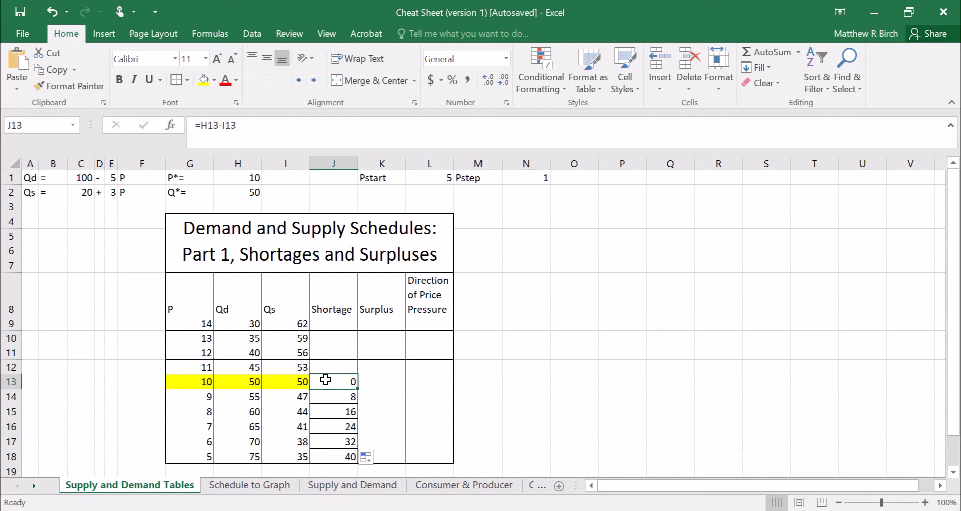
left_click(384, 322)
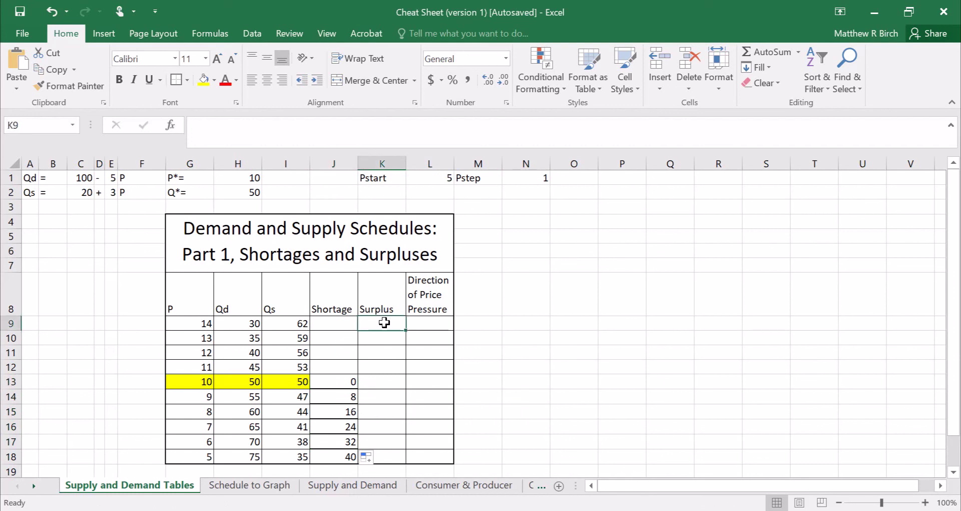
- Enter the Surplus formula in K9 as quantity supplied minus quantity demanded at price 14
type("=")
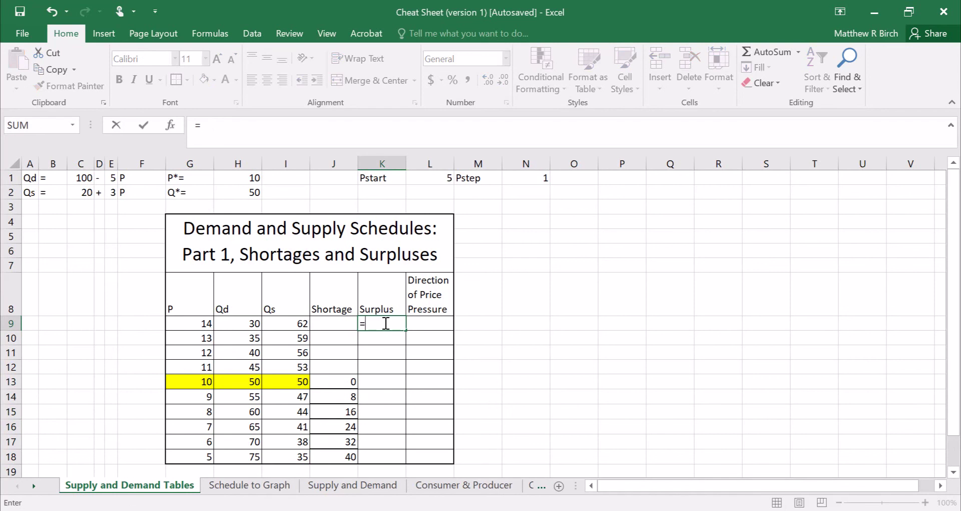
left_click(298, 325)
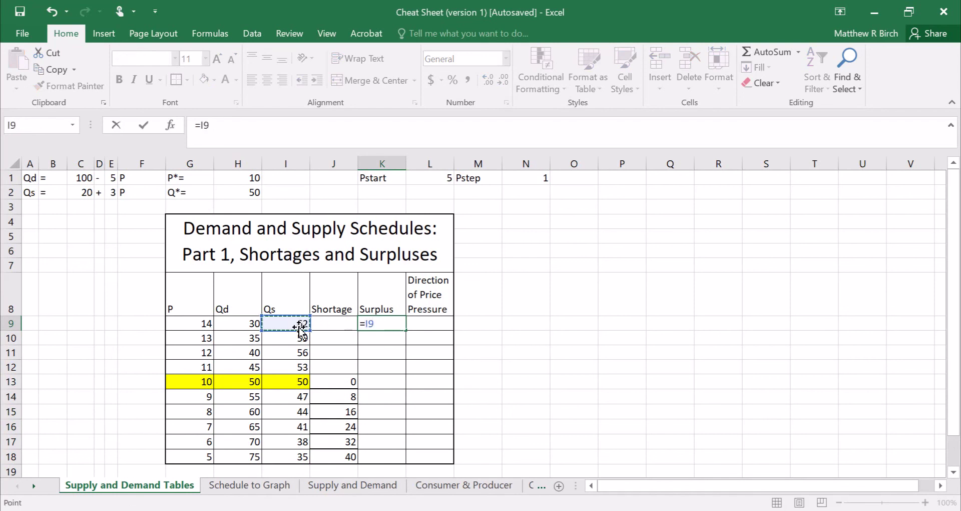
type("-")
left_click(245, 326)
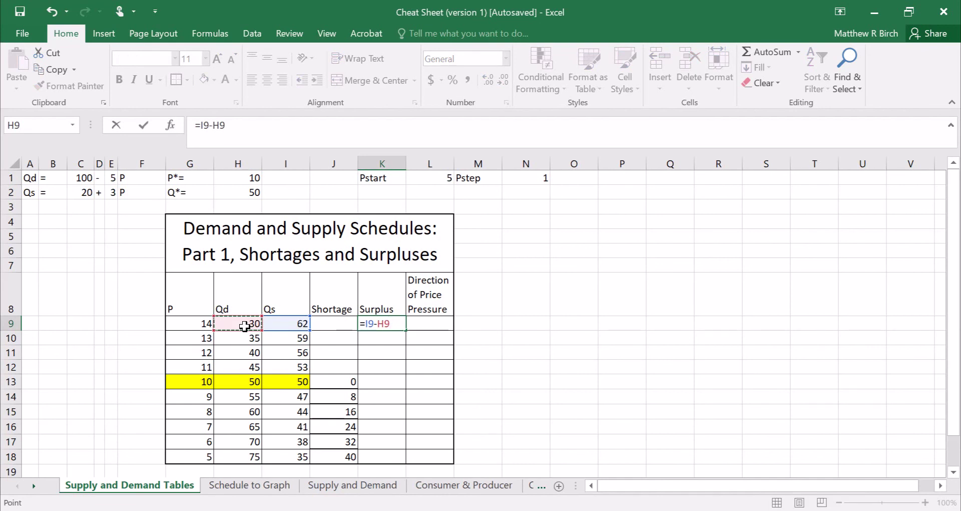
key("Return")
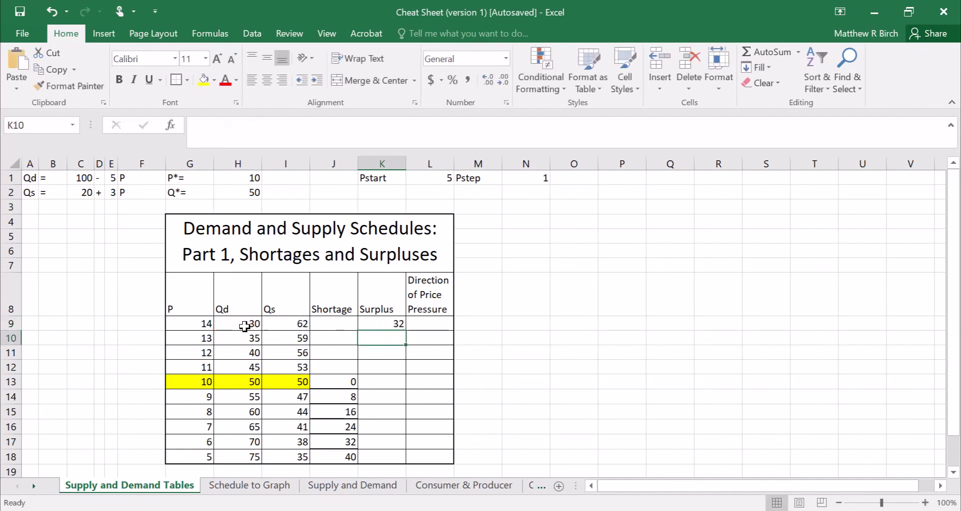
- Copy the Surplus formula down to K13, giving 32, 24, 16, 8, 0
left_click(399, 325)
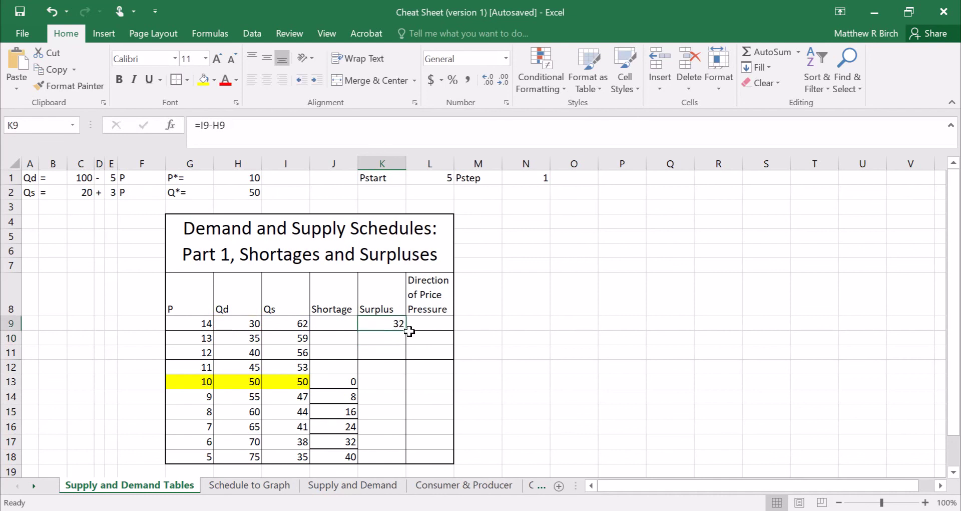
left_click_drag(409, 332, 405, 387)
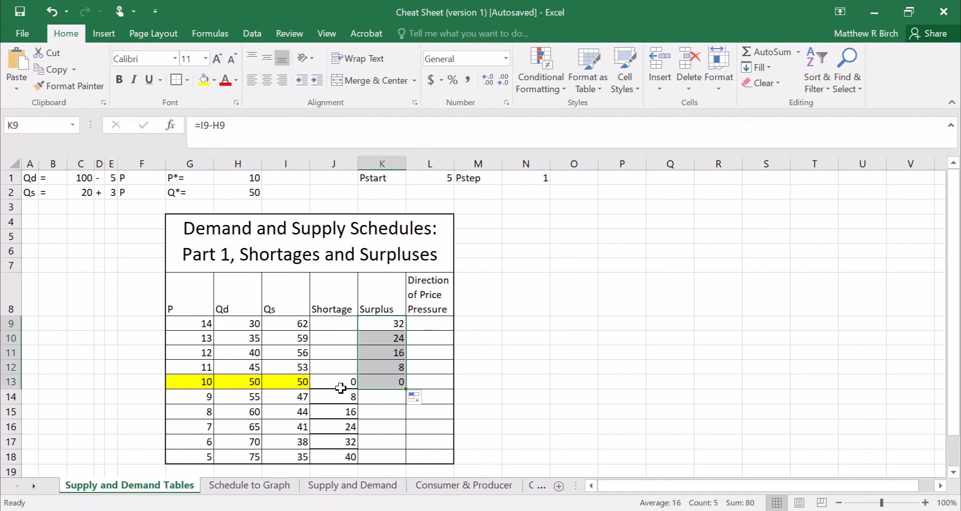
left_click(367, 396)
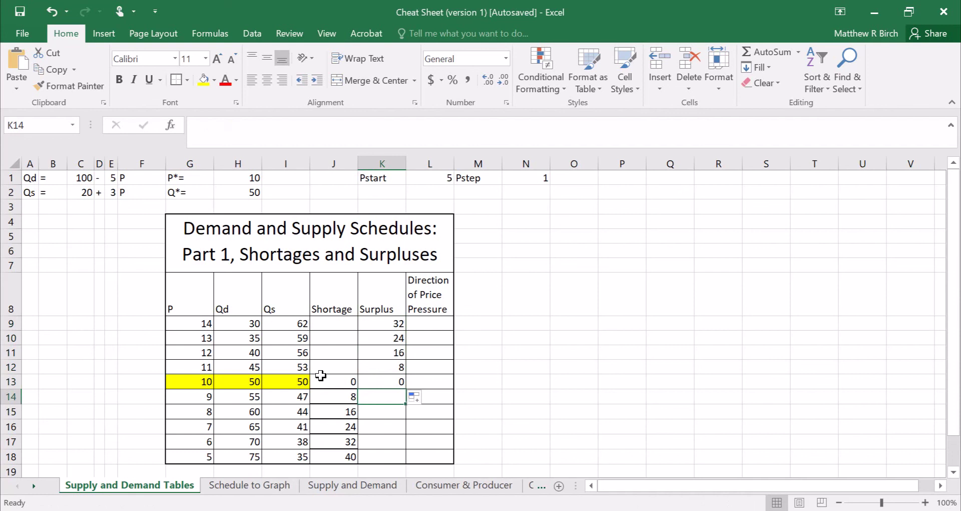
- Fill J13:L13 yellow so the whole equilibrium row is highlighted
left_click_drag(321, 380, 411, 381)
left_click(204, 80)
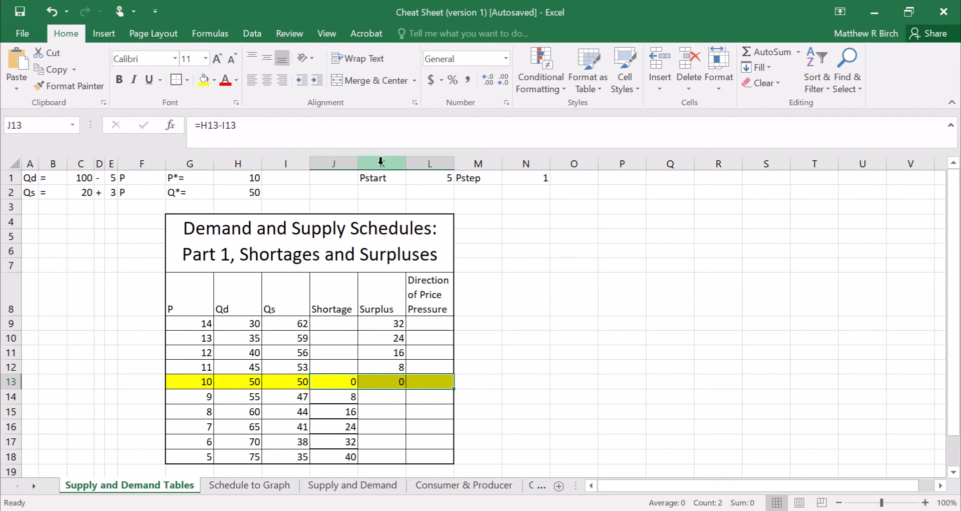
left_click(347, 383)
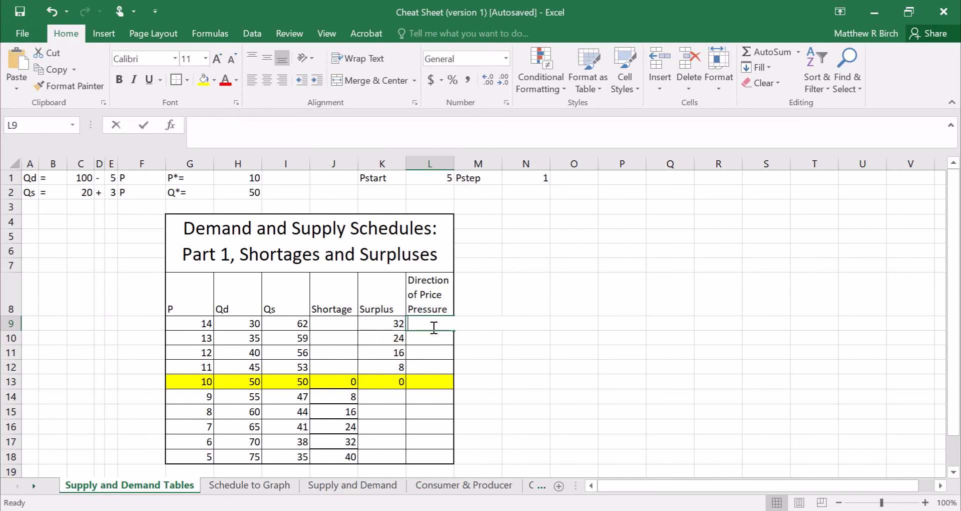
- Enter Down as the price pressure for the surplus rows at prices 14–11
type("Down")
key("Return")
type("Down")
key("Return")
type("Down")
key("Return")
type("Down")
key("Return")
key("Return")
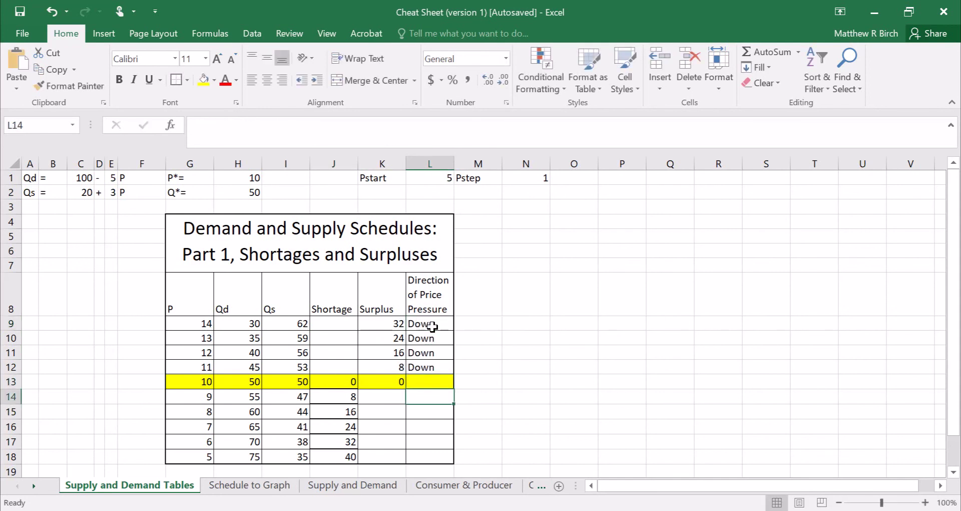
- Enter Rise as the price pressure for the shortage rows at prices 9–5
type("Rise")
key("Return")
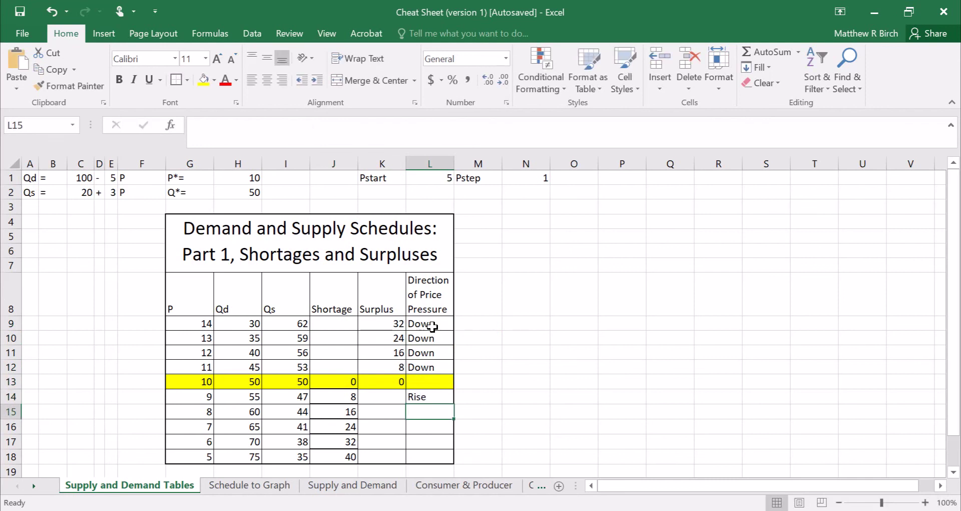
type("Rise")
key("Return")
type("Rise")
key("Return")
type("Rise")
key("Return")
type("Rise")
key("Return")
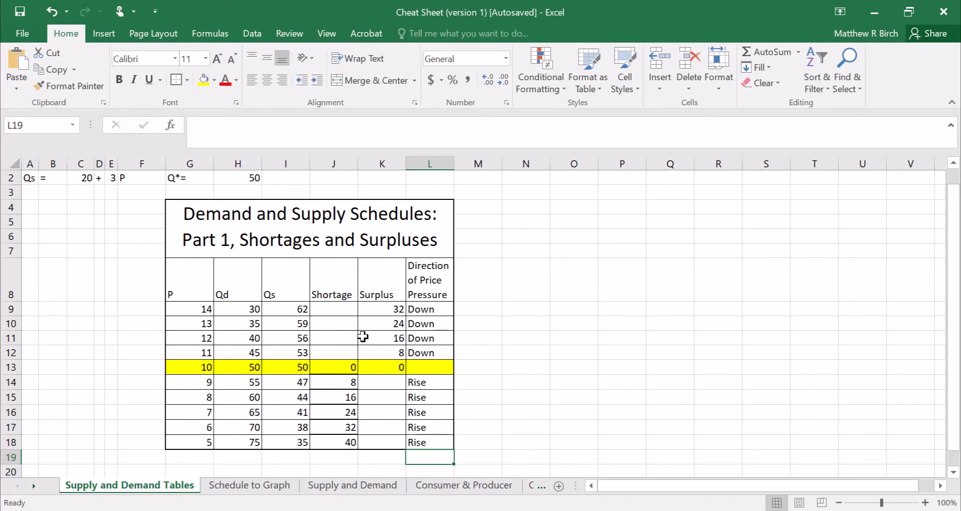
left_click(348, 363)
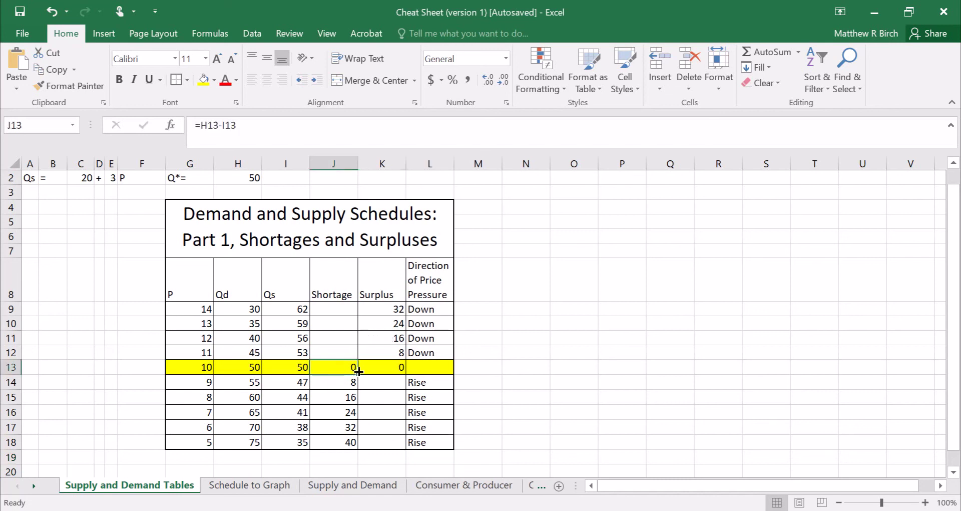
left_click_drag(358, 371, 349, 306)
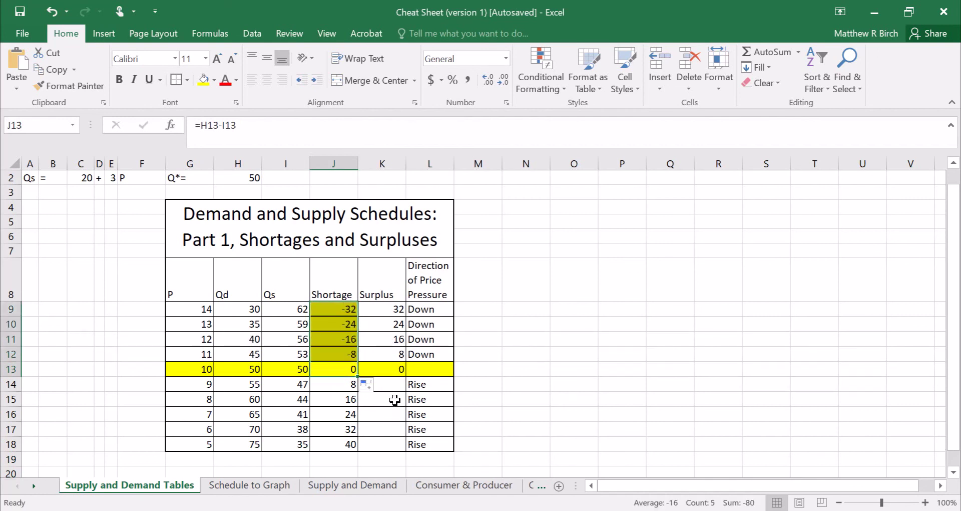
left_click_drag(350, 308, 374, 357)
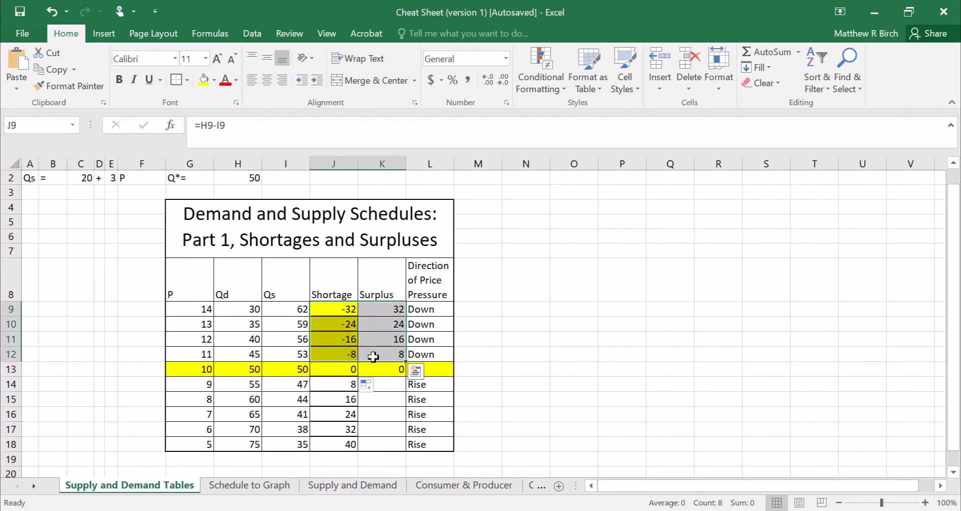
key("ctrl+z")
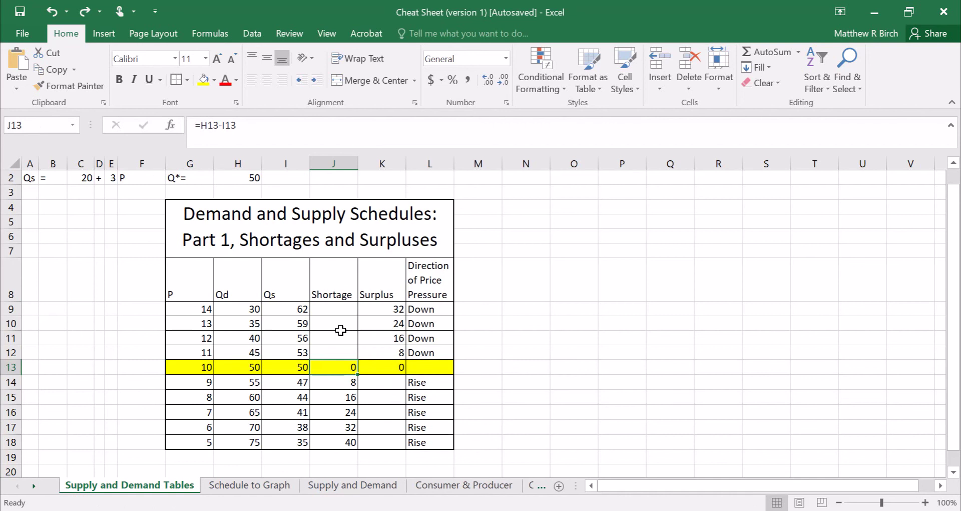